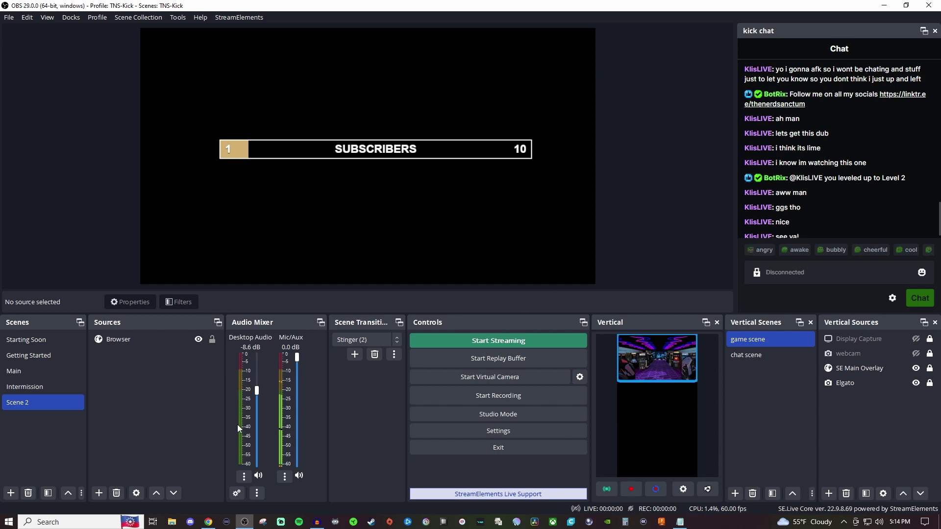
# - Switch from OBS Studio to the Chrome window with the BotRix Widgets gallery
pyautogui.click(209, 522)
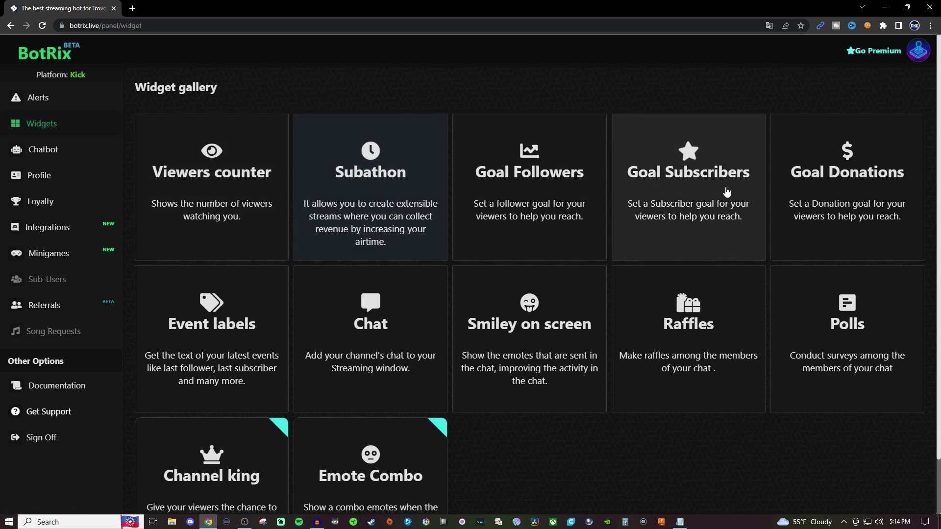
# - Open the Goal Subscribers widget's customization page and scroll to its settings
pyautogui.click(712, 188)
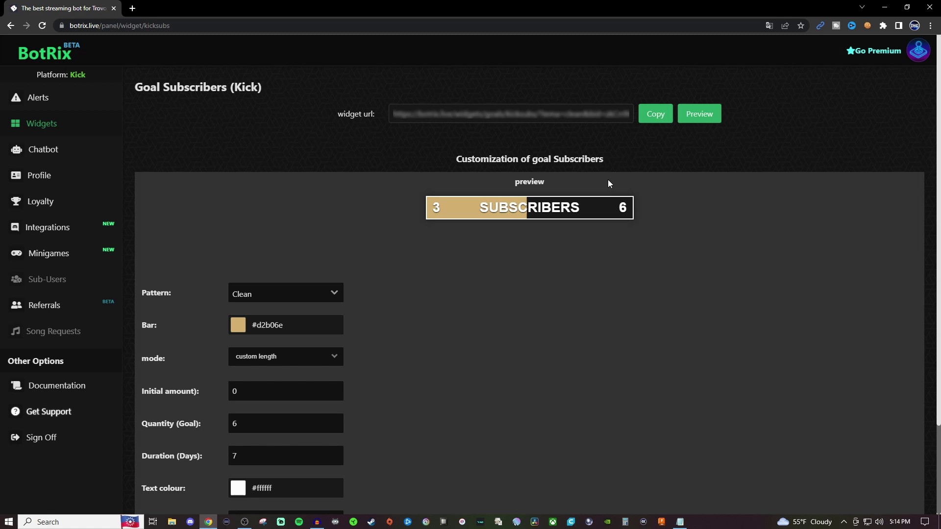
pyautogui.scroll(-1, 368, 234)
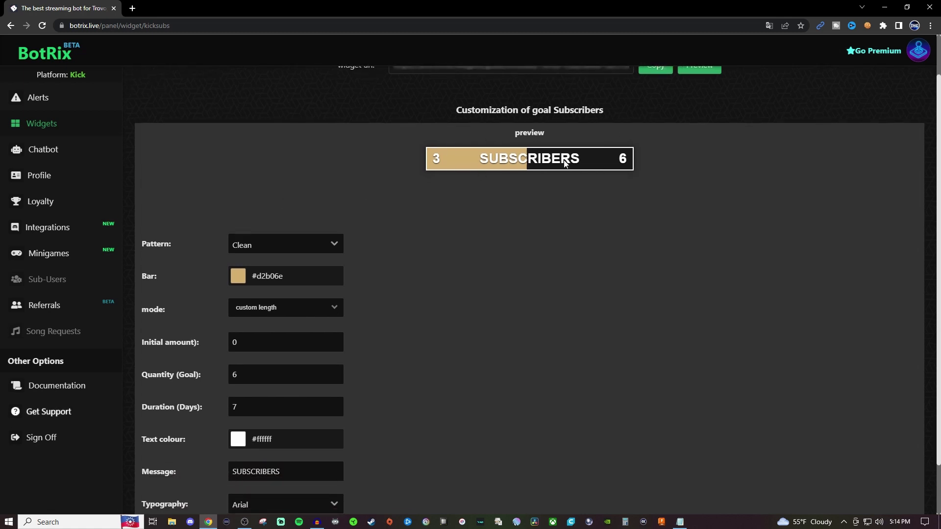
pyautogui.scroll(-1, 462, 223)
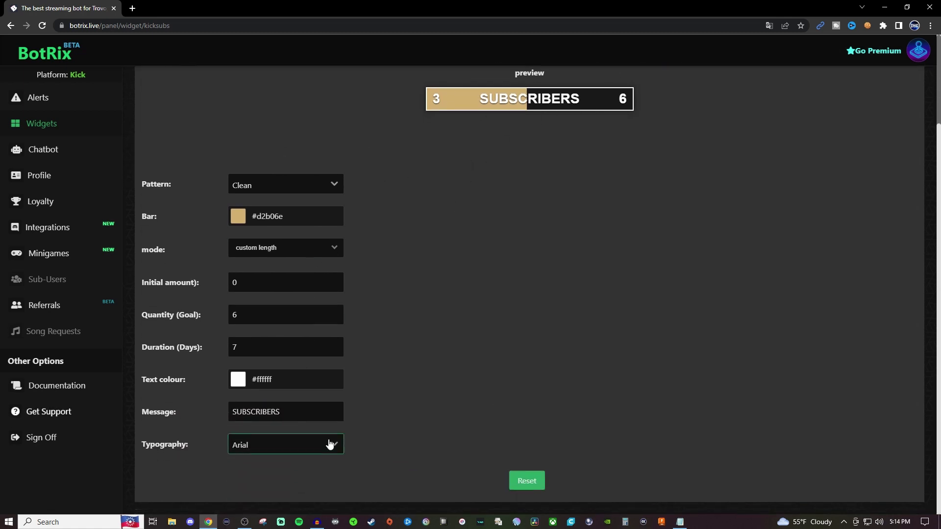
# - Preview the Normal, Clean, Radius, CleanRadius and Sharp bar patterns
pyautogui.click(337, 187)
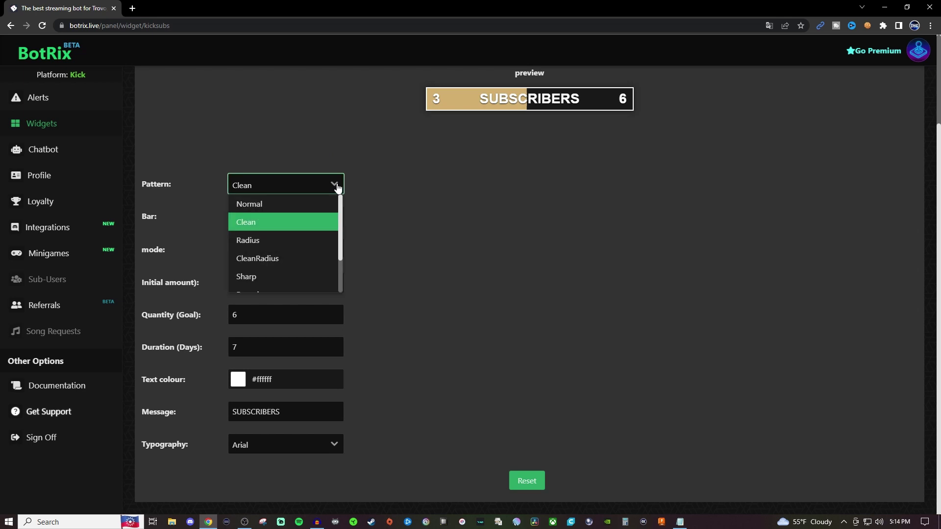
pyautogui.scroll(-1, 277, 252)
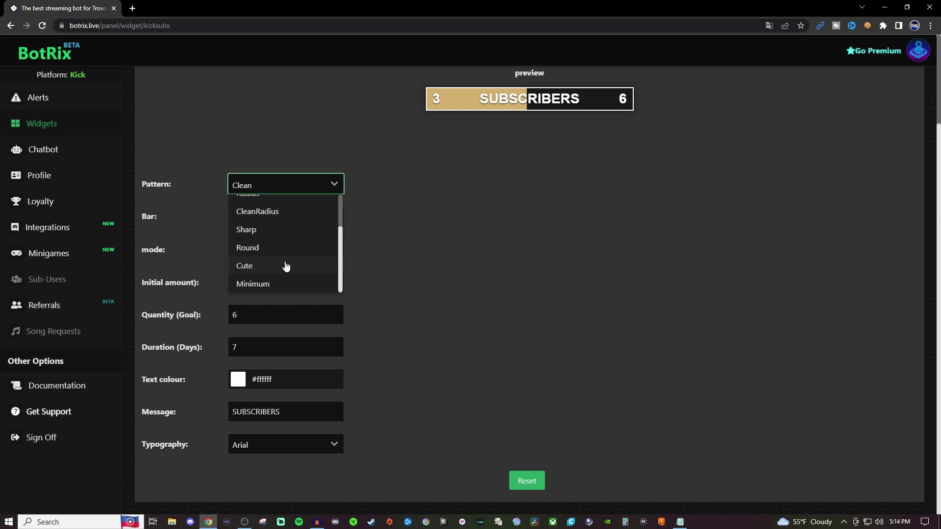
pyautogui.scroll(1, 289, 250)
pyautogui.click(280, 206)
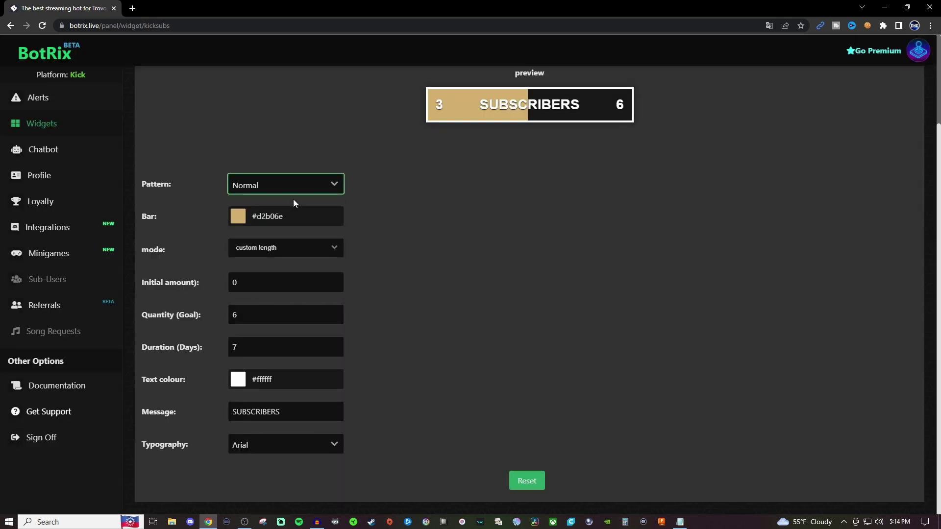
pyautogui.click(292, 186)
pyautogui.click(288, 221)
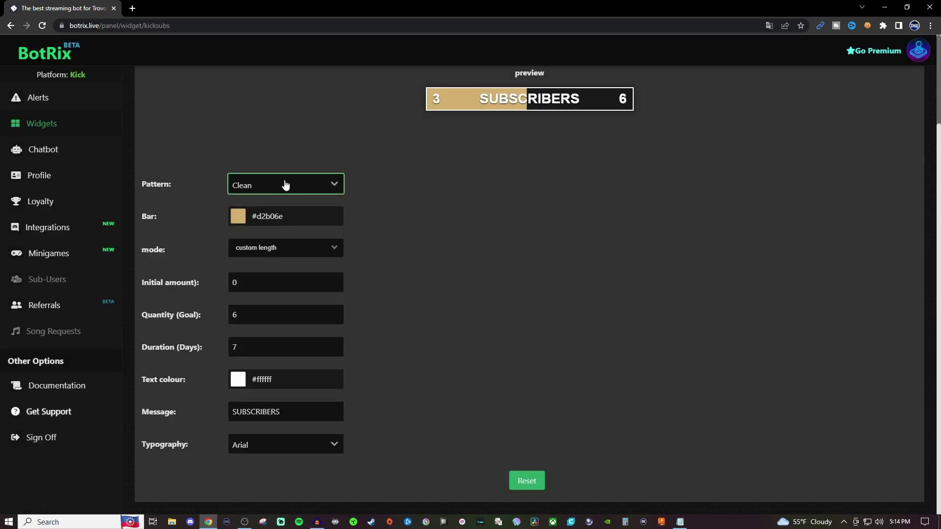
pyautogui.click(286, 185)
pyautogui.click(290, 240)
pyautogui.click(302, 189)
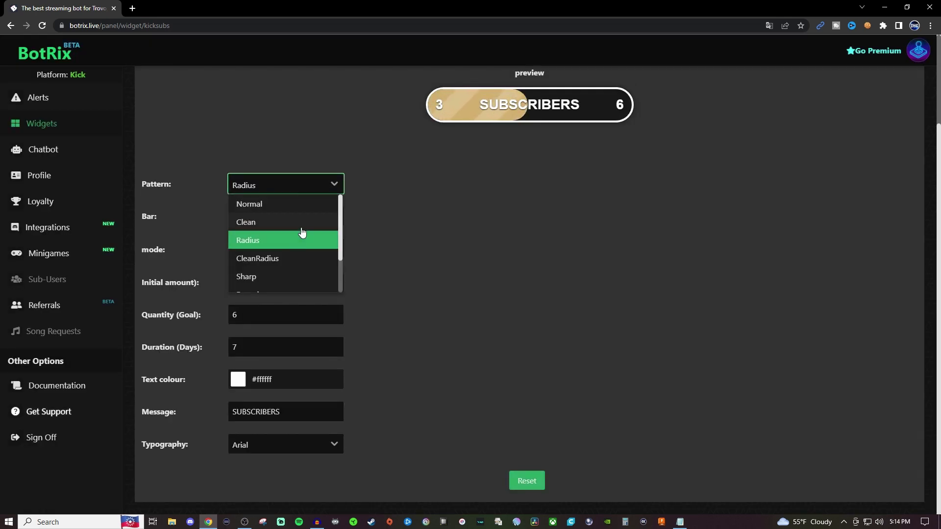
pyautogui.click(295, 258)
pyautogui.click(304, 188)
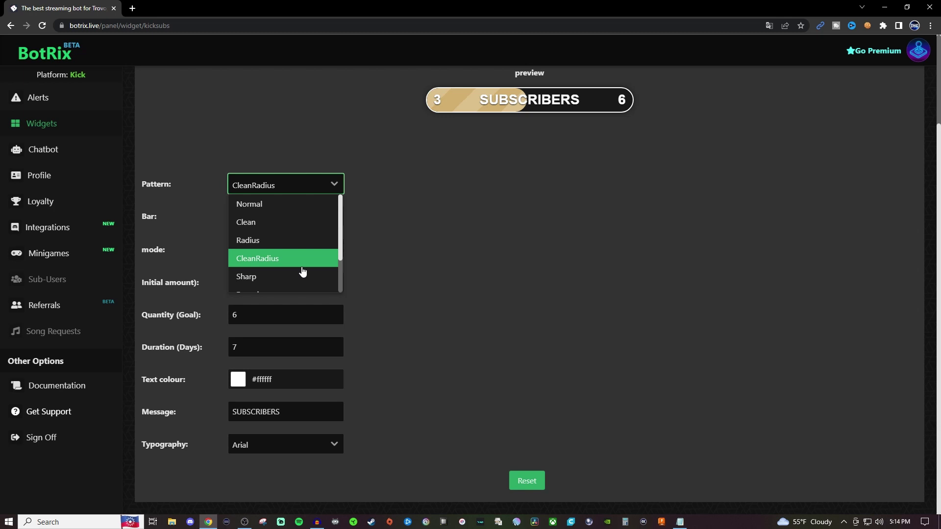
pyautogui.click(302, 275)
pyautogui.click(310, 190)
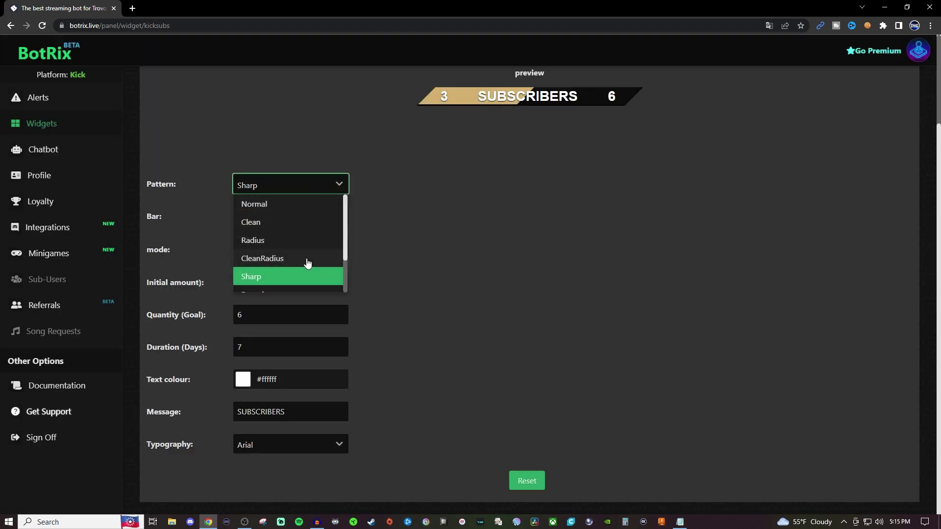
pyautogui.scroll(-1, 309, 260)
pyautogui.press('Escape')
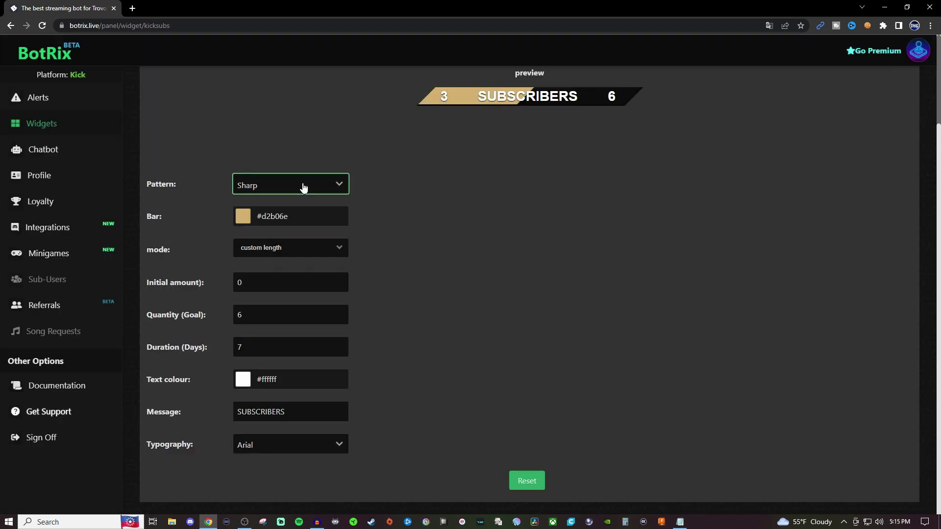
# - Preview the Round, Cute and minimal bar patterns, then set the pattern back to Clean
pyautogui.click(304, 187)
pyautogui.scroll(-1, 303, 256)
pyautogui.click(304, 250)
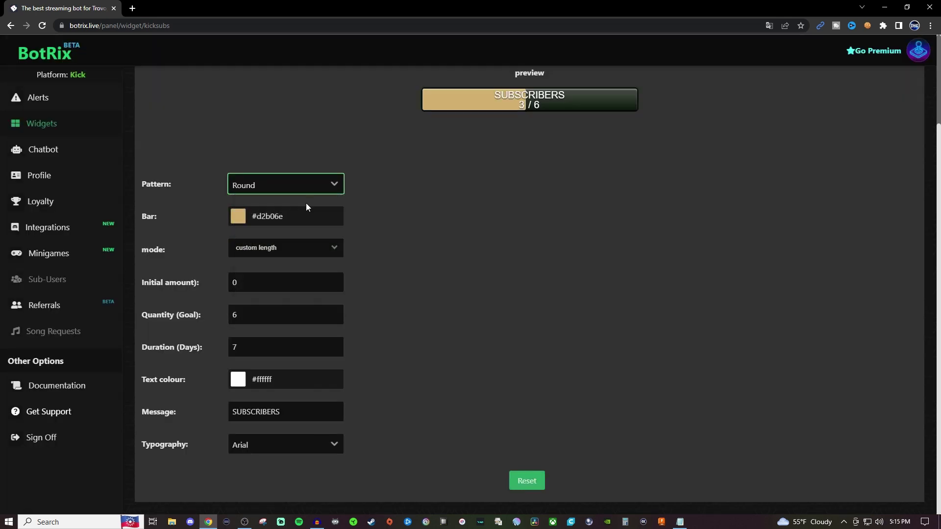
pyautogui.click(310, 184)
pyautogui.scroll(-1, 298, 263)
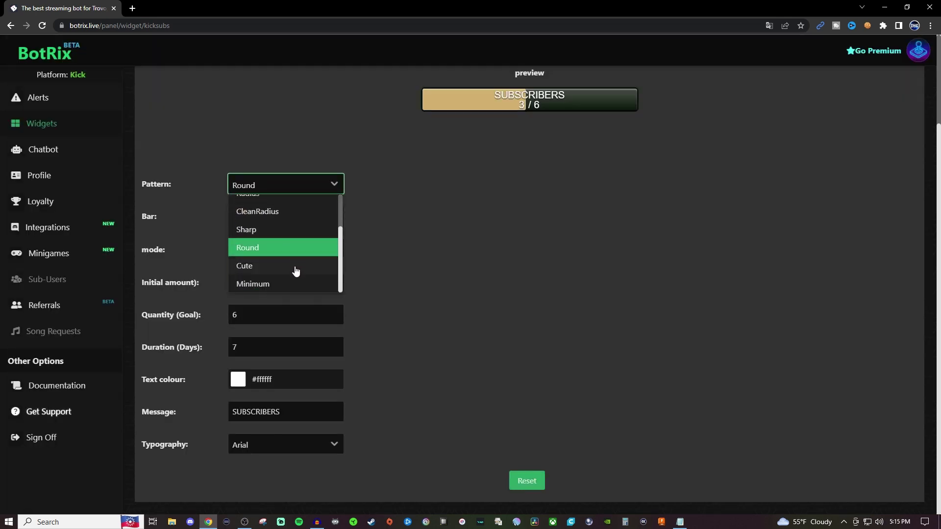
pyautogui.click(295, 271)
pyautogui.click(300, 191)
pyautogui.scroll(1, 386, 235)
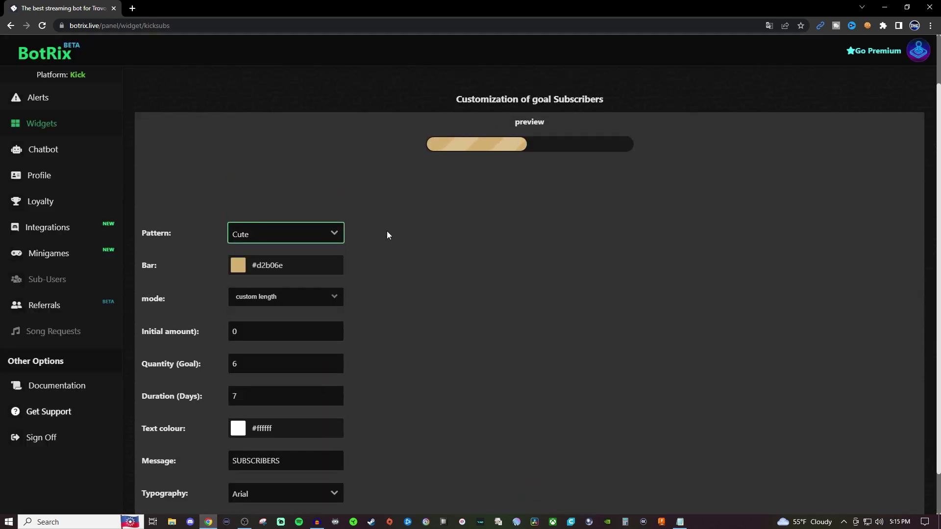
pyautogui.scroll(-1, 386, 235)
pyautogui.click(305, 186)
pyautogui.scroll(-1, 314, 250)
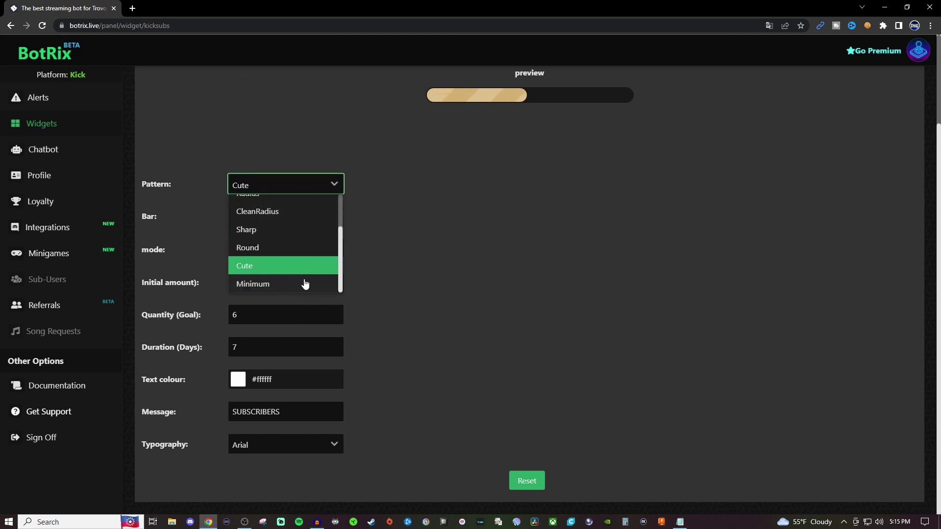
pyautogui.click(305, 284)
pyautogui.click(308, 190)
pyautogui.scroll(1, 304, 227)
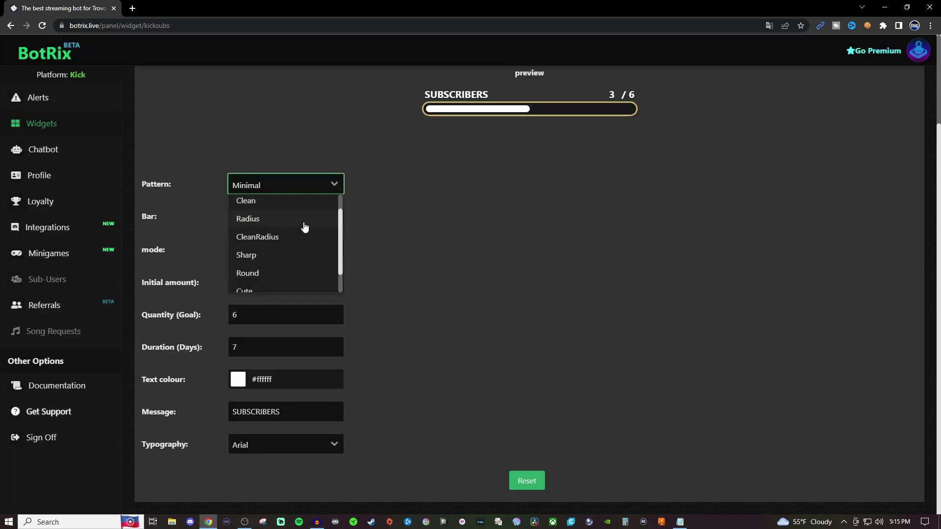
pyautogui.scroll(1, 304, 226)
pyautogui.click(293, 222)
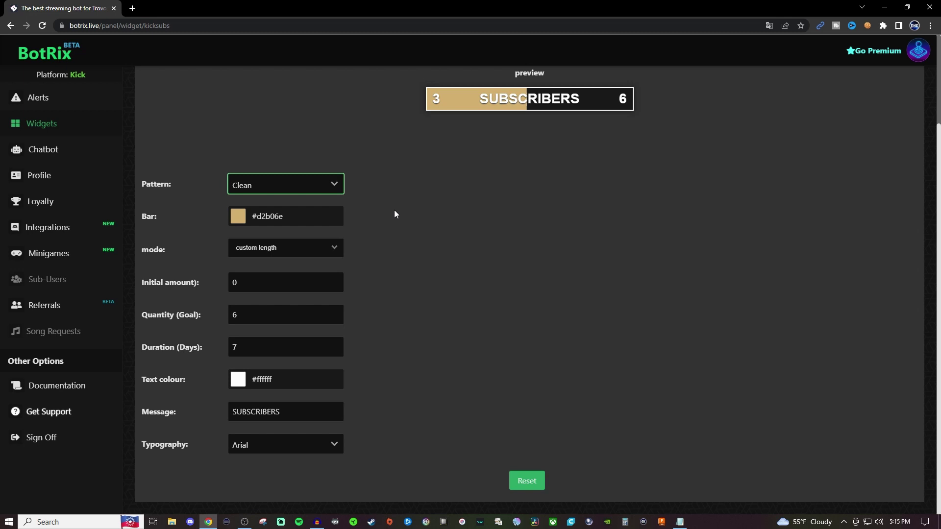
# - Set the goal bar colour to bright green #00ff2b
pyautogui.click(396, 215)
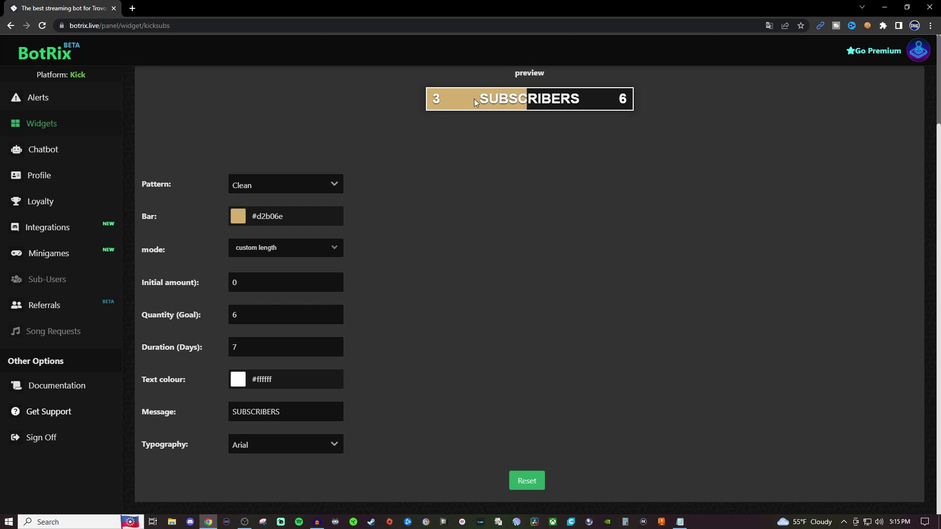
pyautogui.click(288, 216)
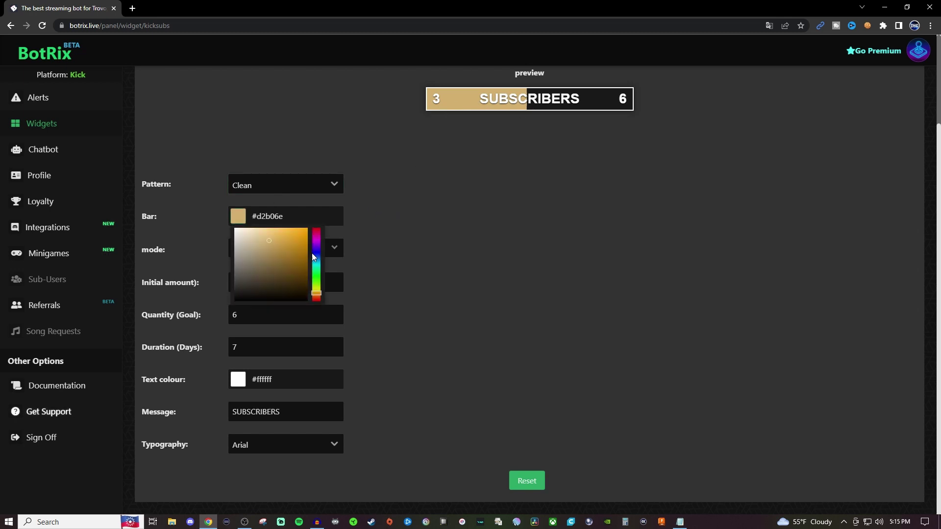
pyautogui.click(314, 274)
pyautogui.click(309, 229)
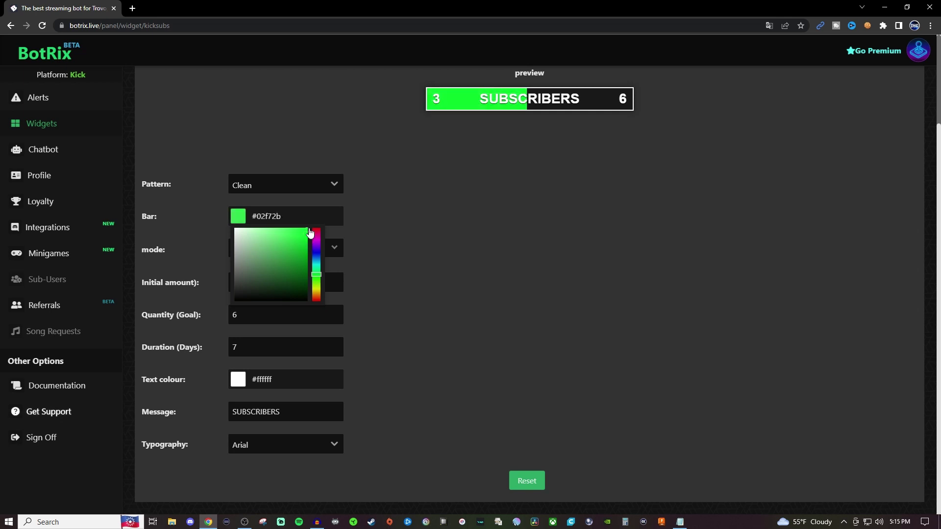
pyautogui.moveTo(309, 232); pyautogui.dragTo(317, 226)
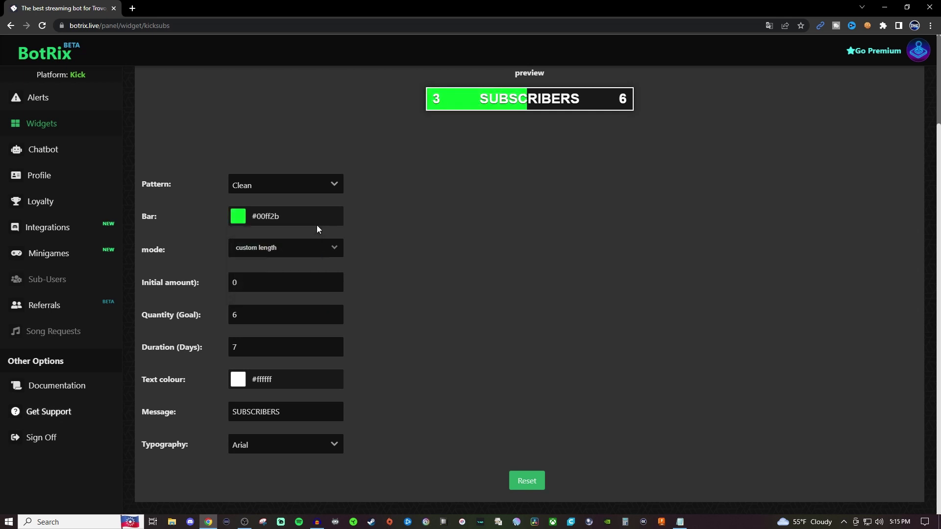
# - Leave the goal mode unchanged and raise the subscriber goal Quantity from 6 to 10
pyautogui.click(314, 255)
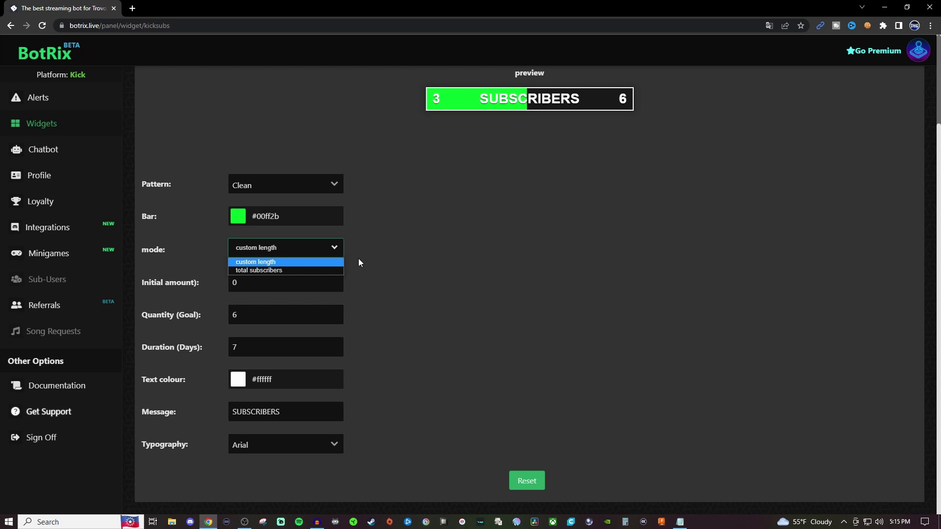
pyautogui.click(383, 255)
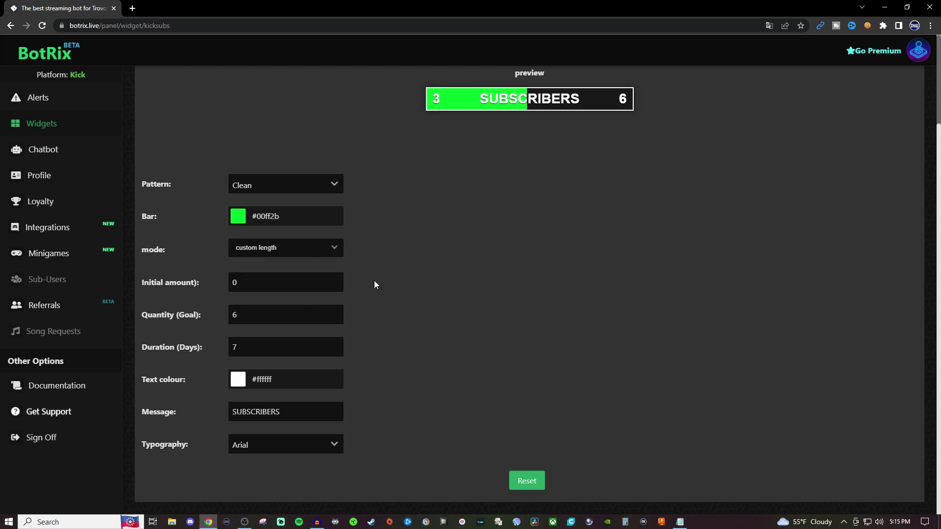
pyautogui.click(294, 284)
pyautogui.click(266, 320)
pyautogui.click(337, 313)
pyautogui.click(337, 312)
pyautogui.click(337, 313)
pyautogui.click(337, 312)
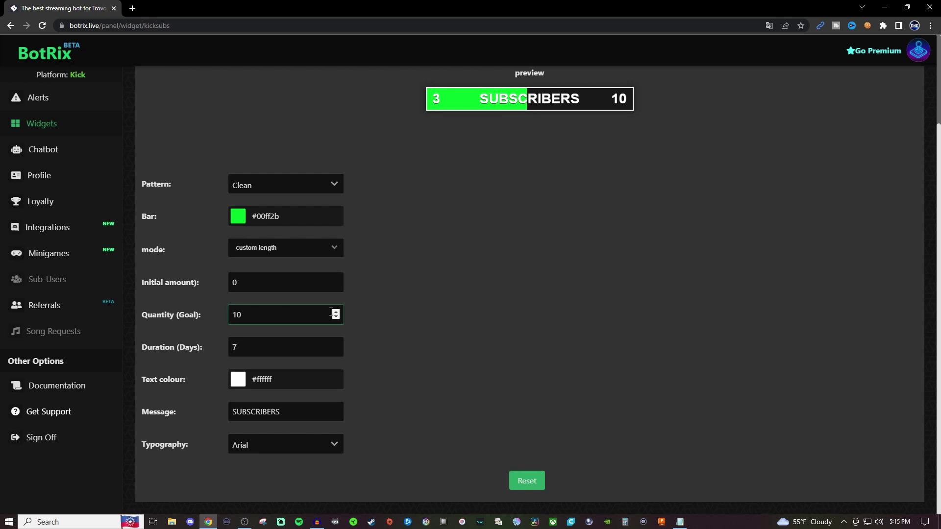
# - Change the goal text colour to red #ff0505, after briefly trying orange #ff6105
pyautogui.click(277, 345)
pyautogui.click(238, 381)
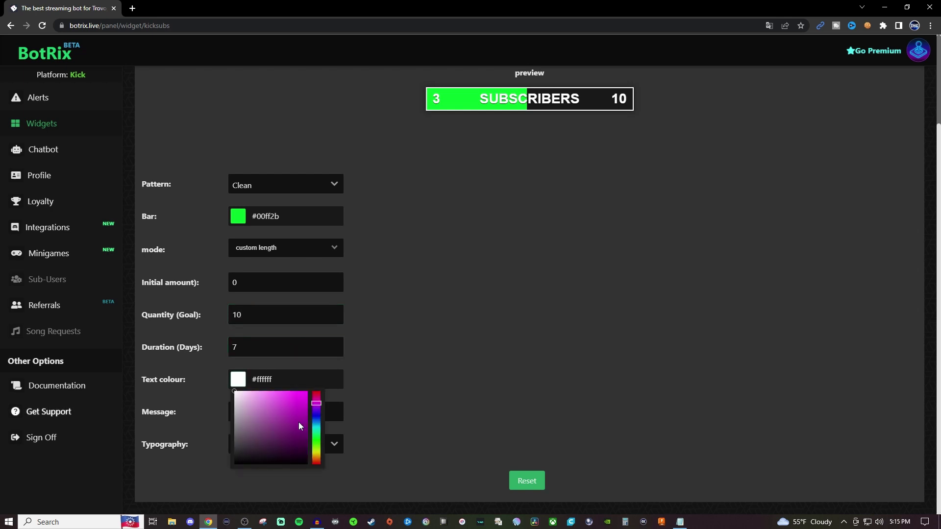
pyautogui.click(316, 459)
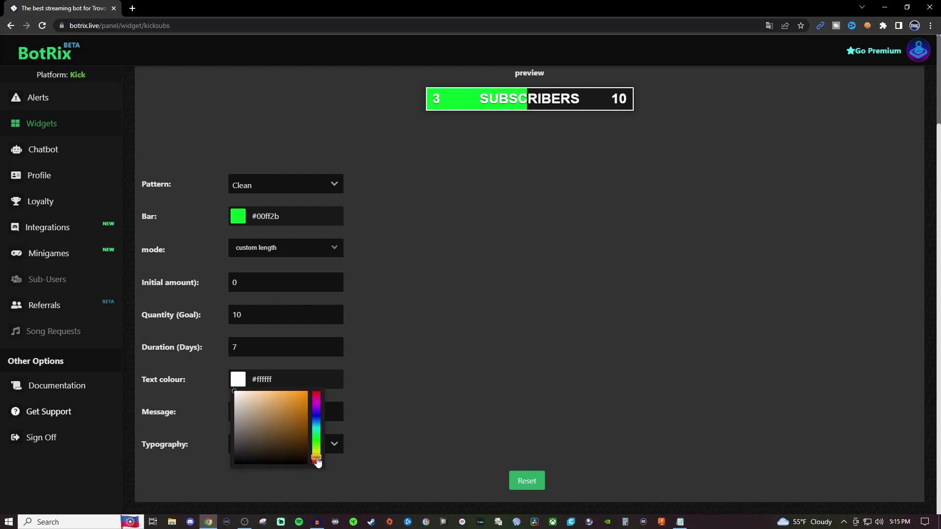
pyautogui.moveTo(317, 460); pyautogui.dragTo(319, 463)
pyautogui.moveTo(300, 396); pyautogui.dragTo(307, 391)
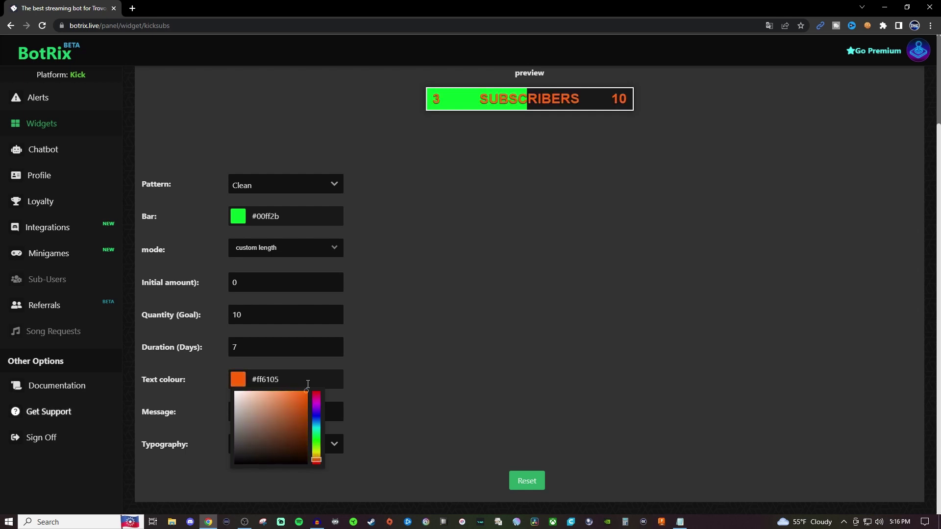
pyautogui.click(318, 425)
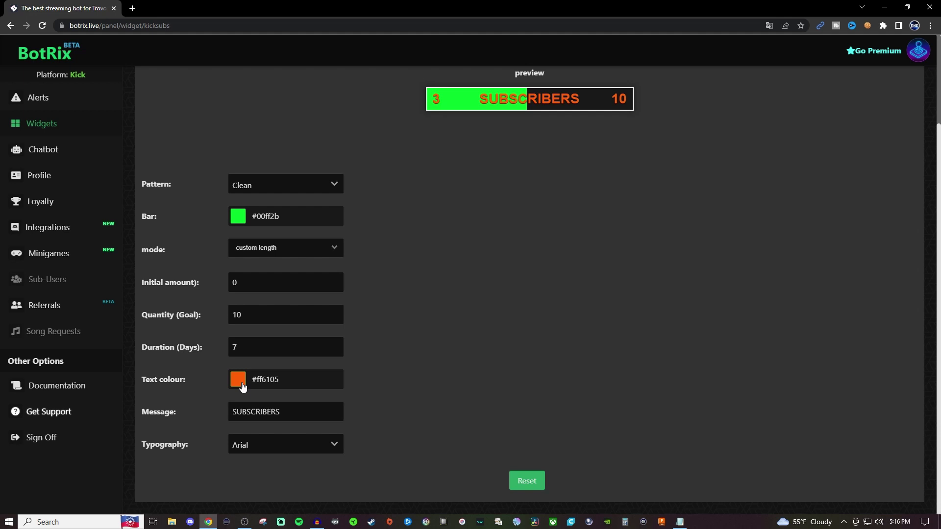
pyautogui.click(238, 379)
pyautogui.click(316, 414)
pyautogui.moveTo(317, 416); pyautogui.dragTo(310, 471)
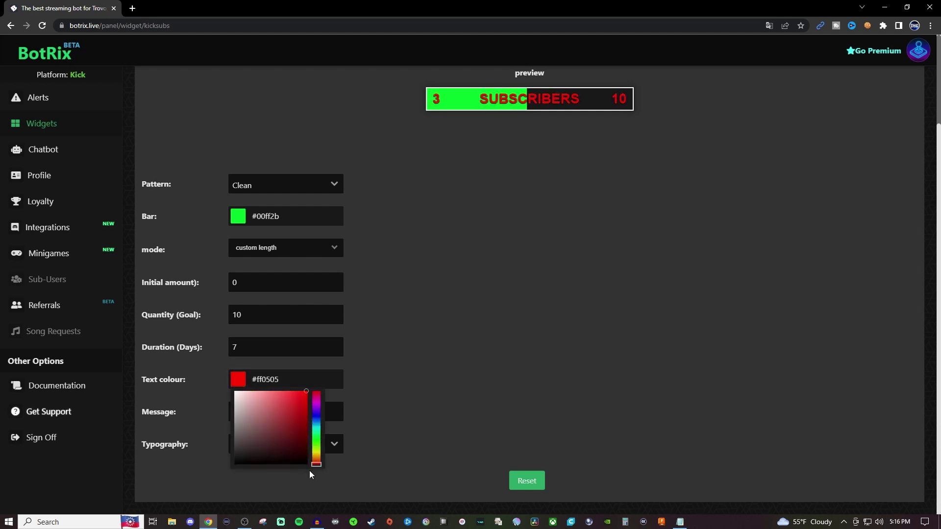
pyautogui.click(309, 471)
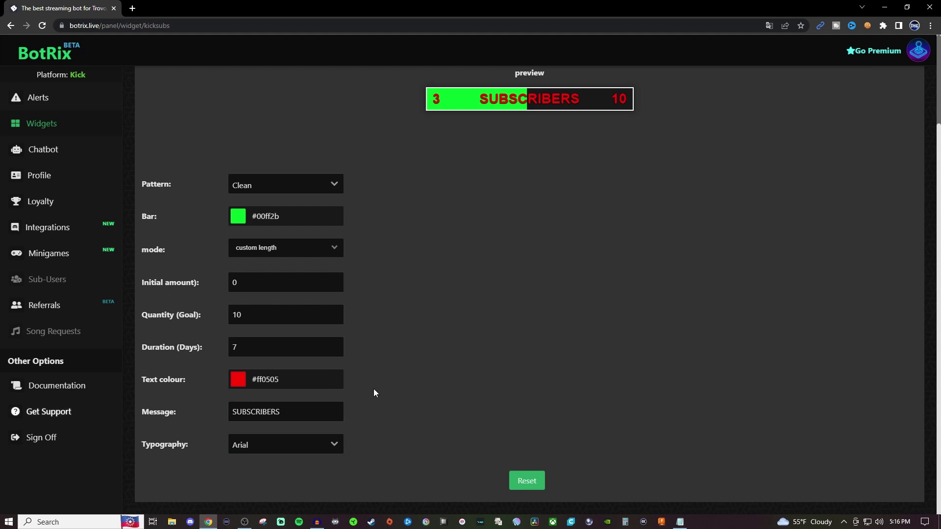
# - Replace the goal message with 'Monthly Subs' and set the duration to 31 days
pyautogui.click(301, 412)
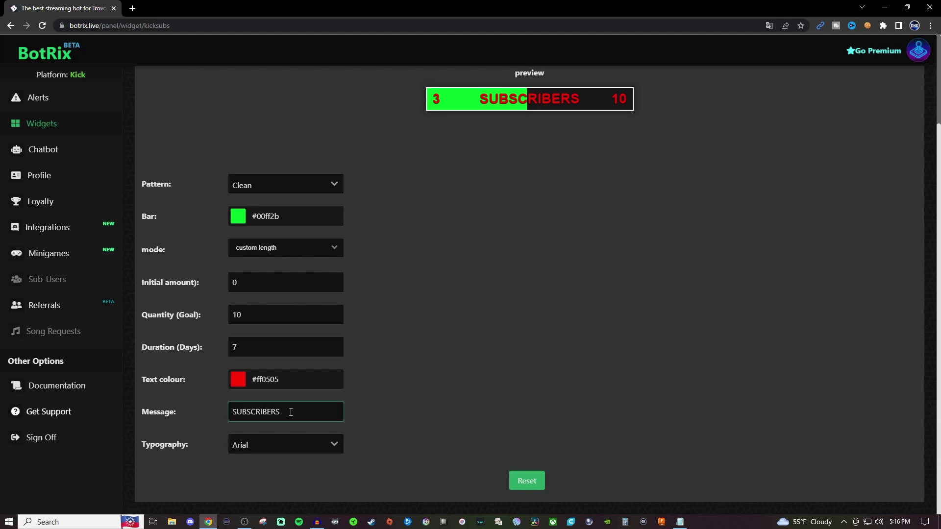
pyautogui.moveTo(290, 412); pyautogui.dragTo(208, 413)
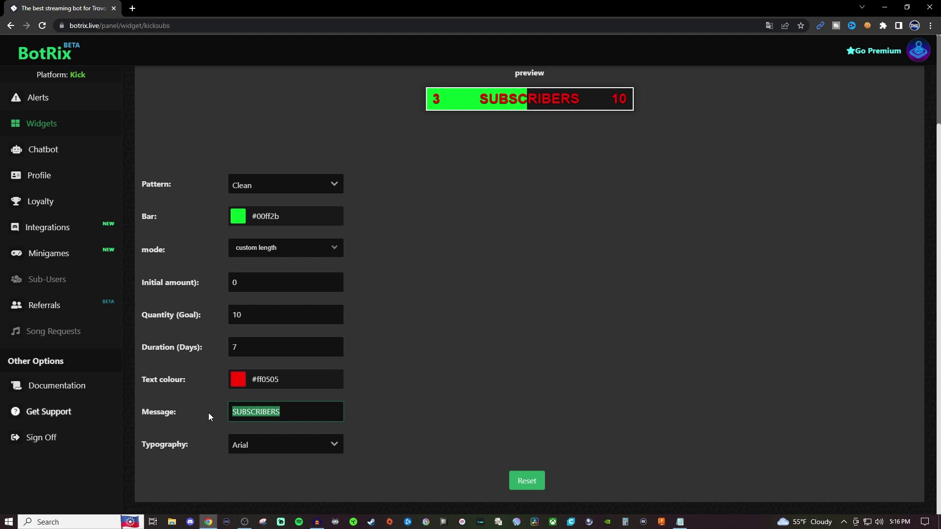
pyautogui.write('Monthl')
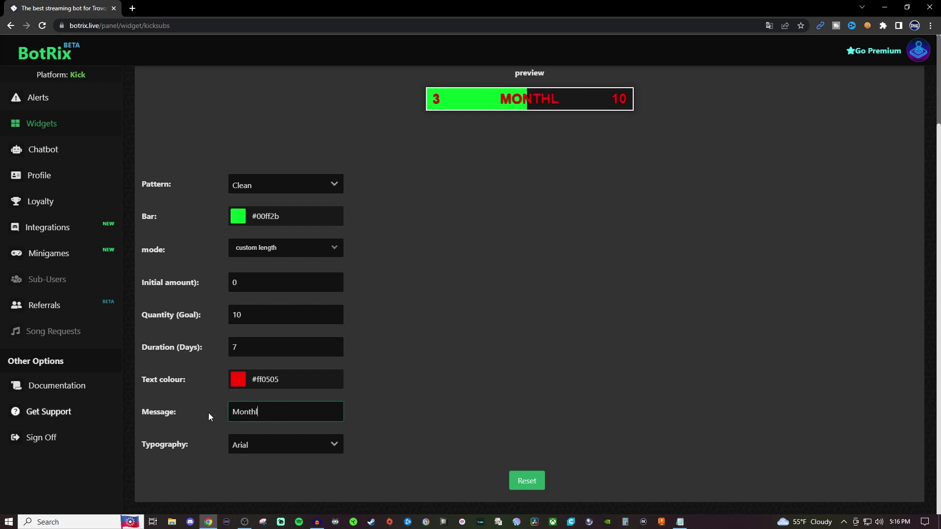
pyautogui.write('y Subs')
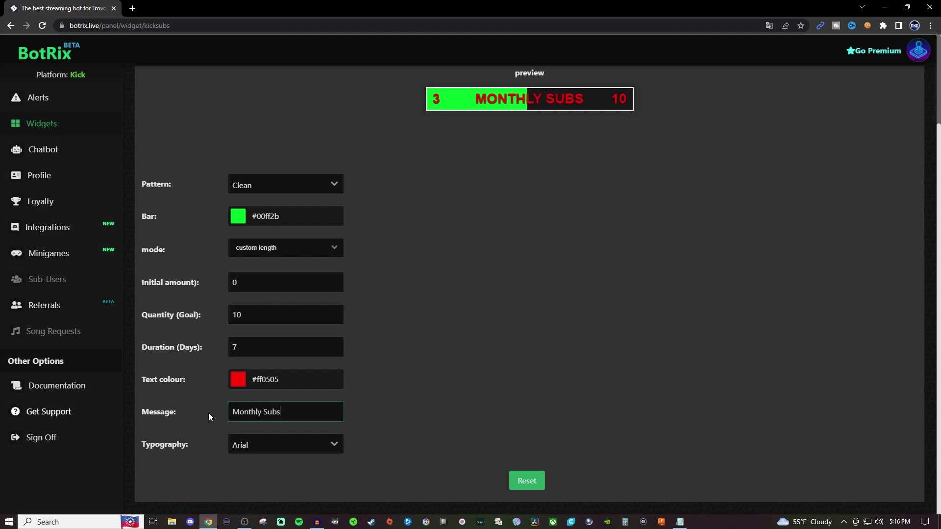
pyautogui.doubleClick(243, 349)
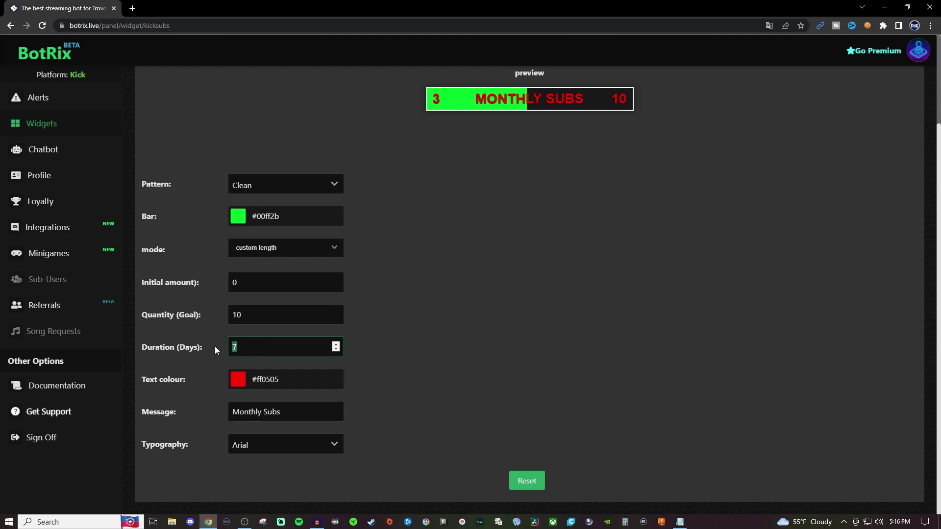
pyautogui.click(381, 345)
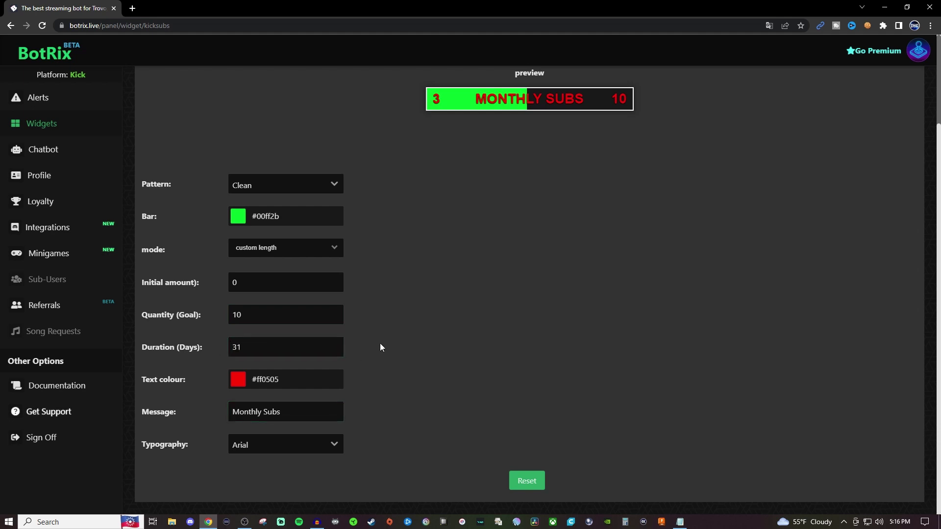
# - Set the Typography font to Russo One and copy the widget URL
pyautogui.click(332, 445)
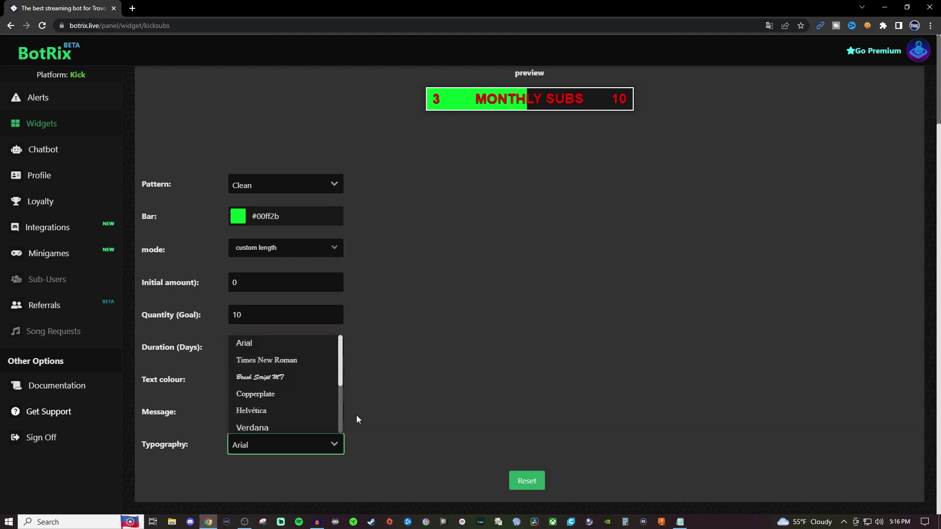
pyautogui.scroll(-2, 313, 397)
pyautogui.click(303, 425)
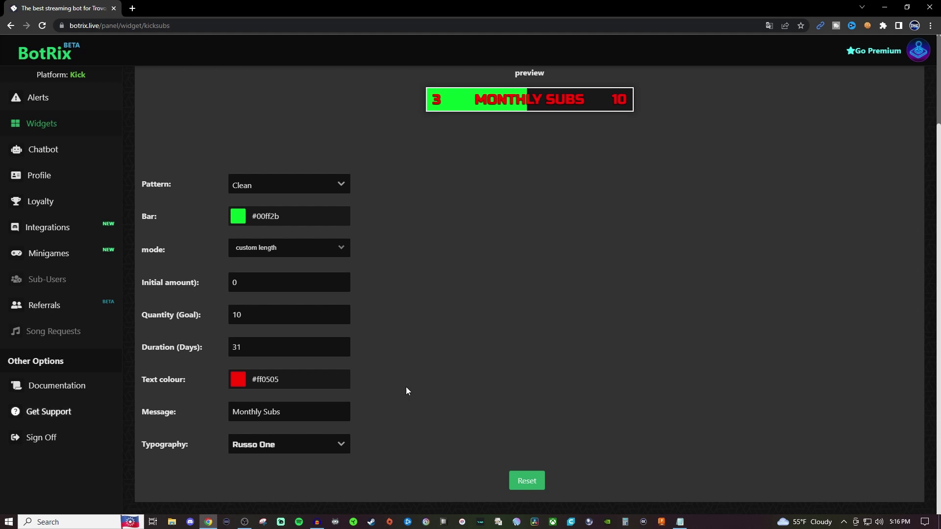
pyautogui.scroll(3, 469, 355)
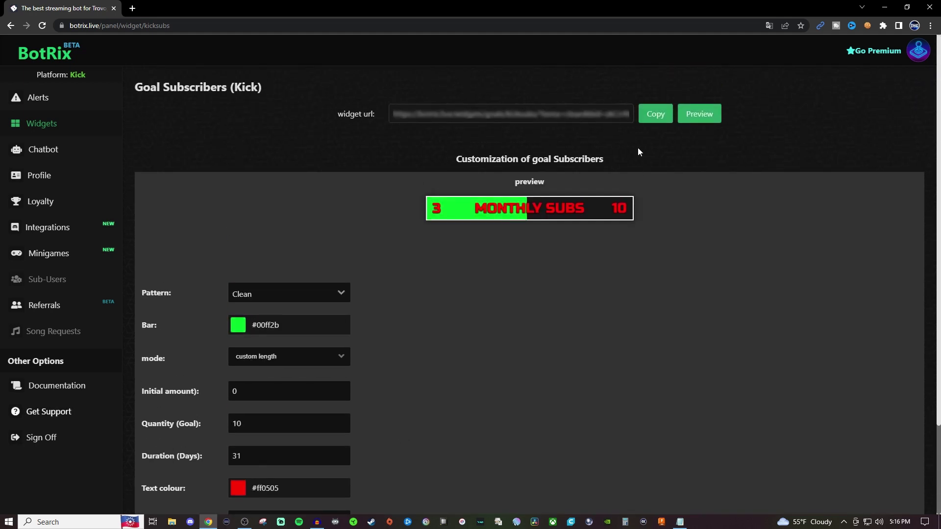
pyautogui.click(656, 116)
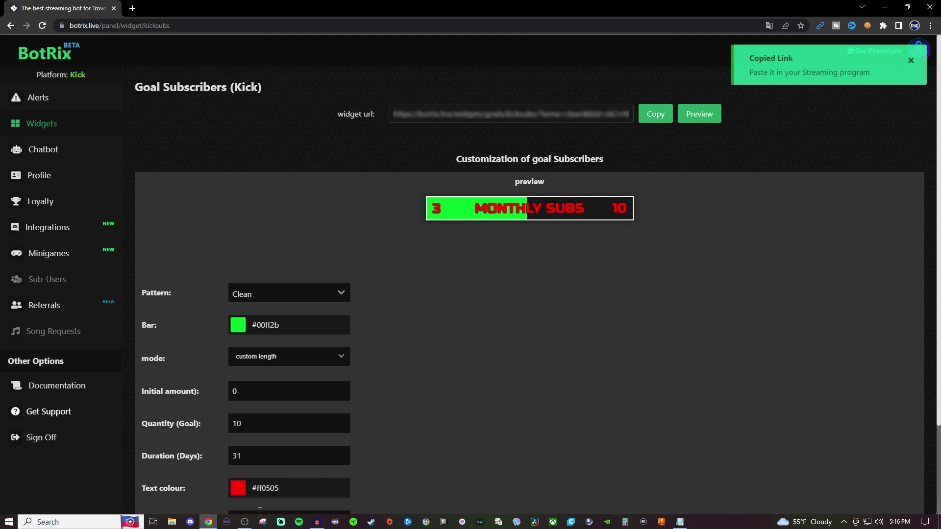
# - In OBS Studio, delete the old subscribers Browser source from the scene
pyautogui.click(244, 522)
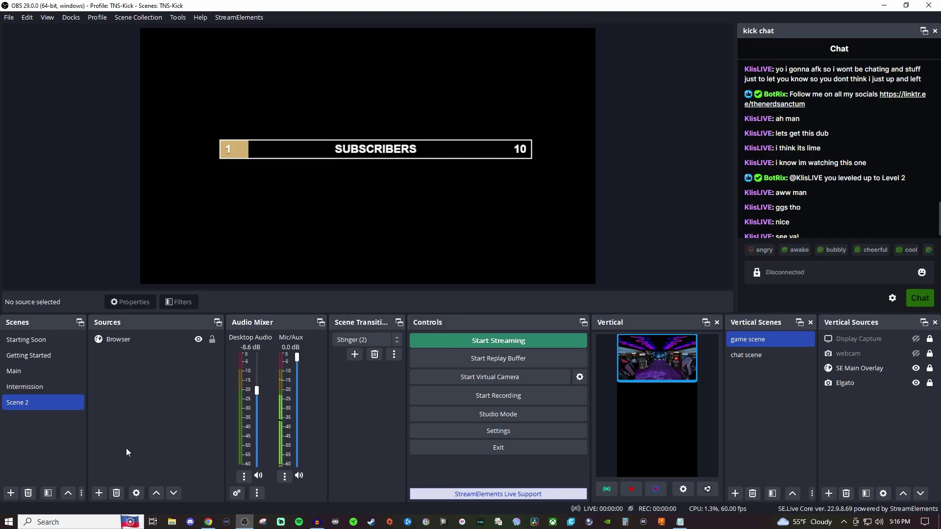
pyautogui.click(122, 339)
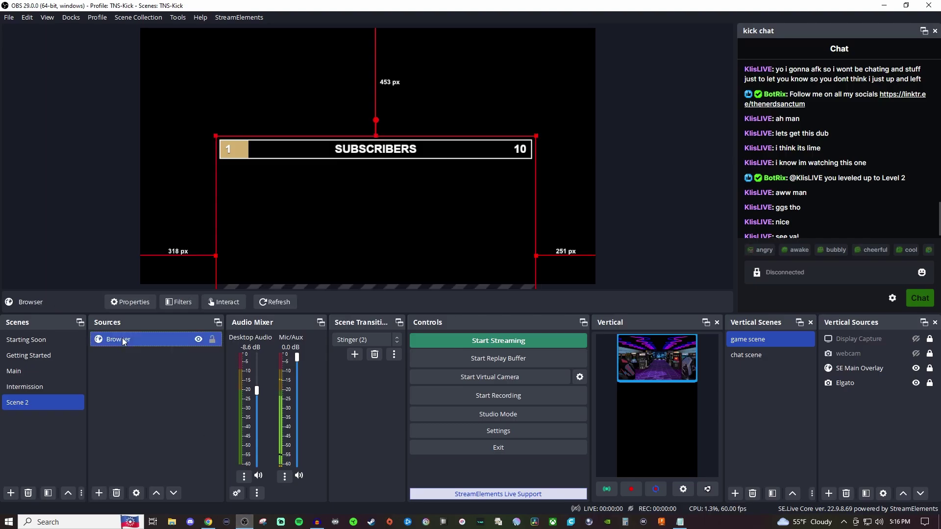
pyautogui.press('Delete')
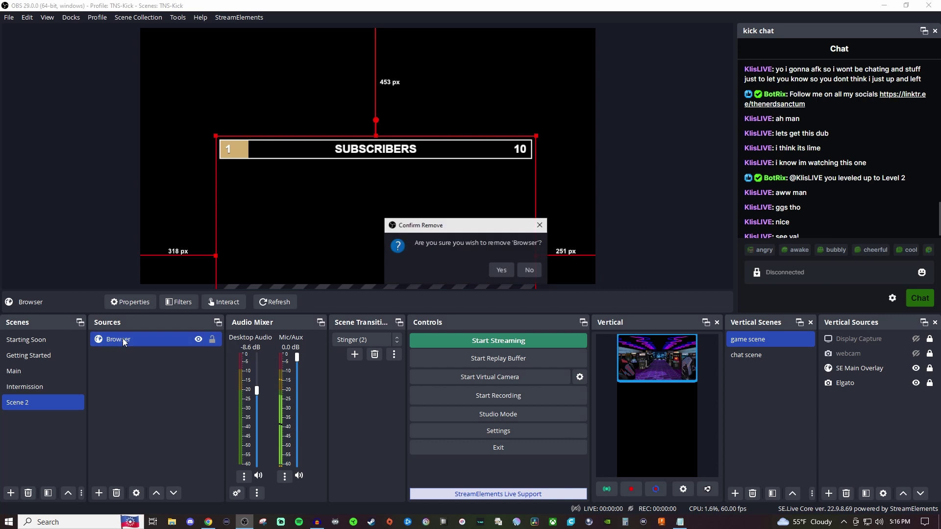
pyautogui.click(496, 269)
# - Add a new Browser source with the pasted BotRix widget URL, enlarged and moved near the top
pyautogui.click(100, 493)
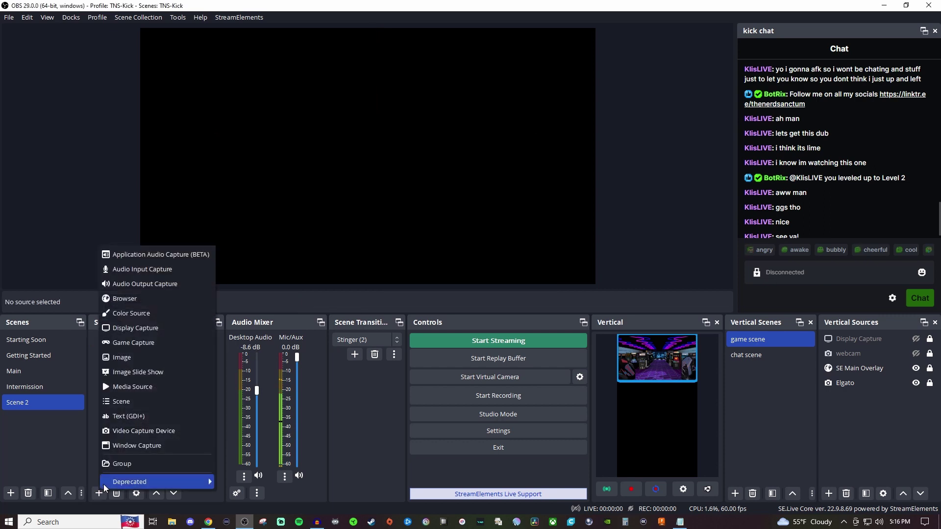
pyautogui.click(128, 300)
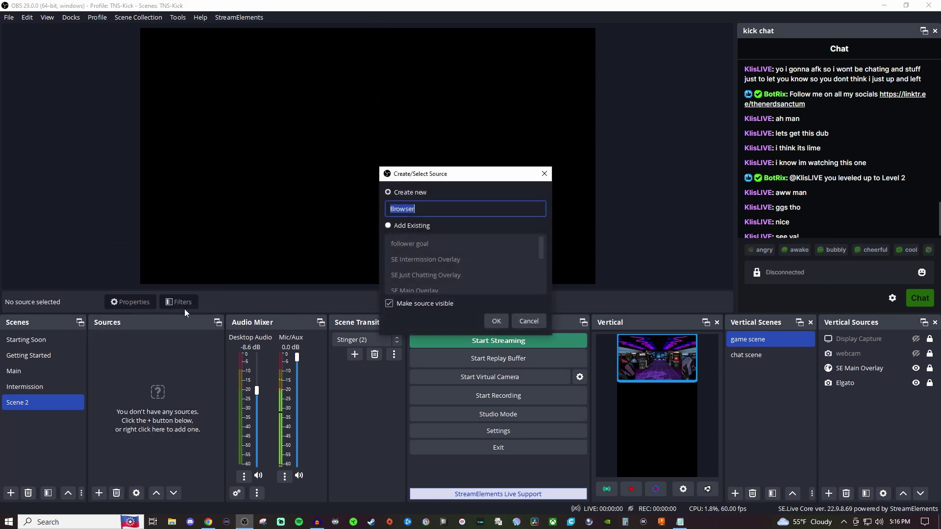
pyautogui.click(496, 321)
pyautogui.tripleClick(449, 277)
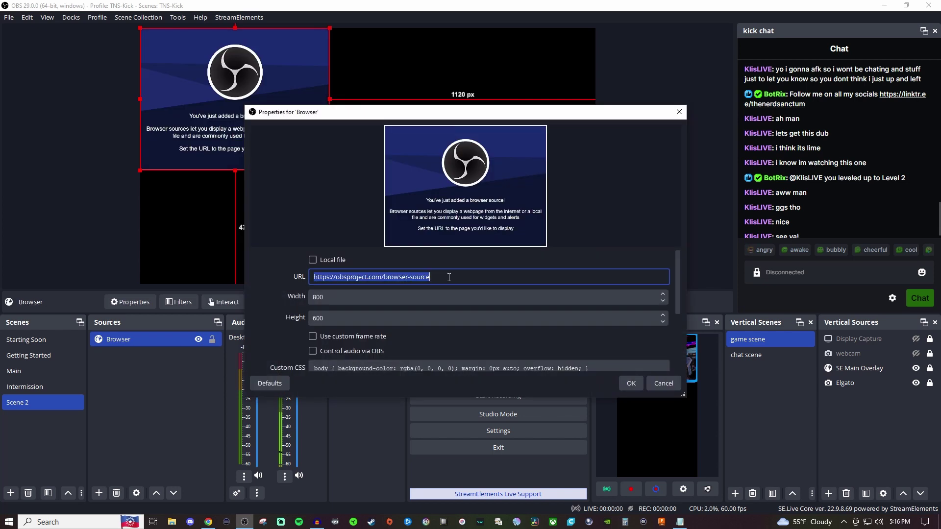
pyautogui.hotkey('ctrl', 'v')
pyautogui.click(623, 383)
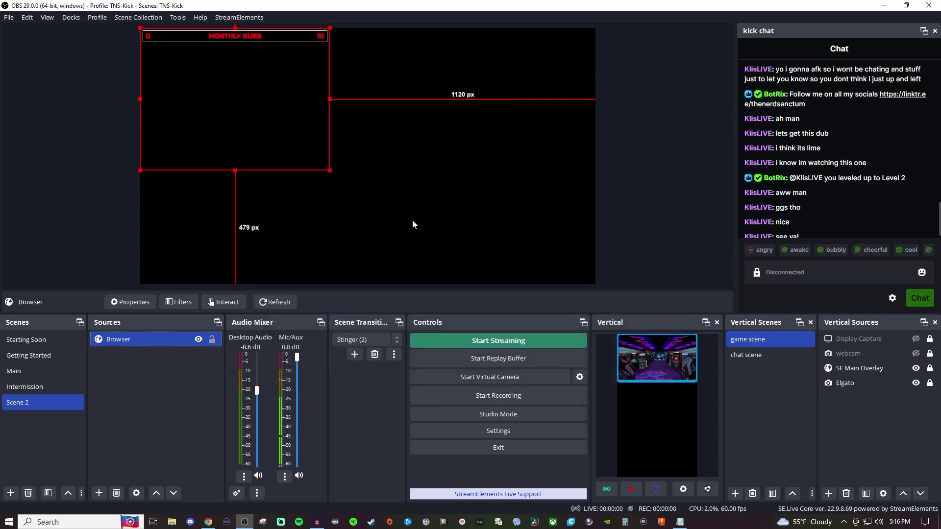
pyautogui.moveTo(328, 170); pyautogui.dragTo(489, 289)
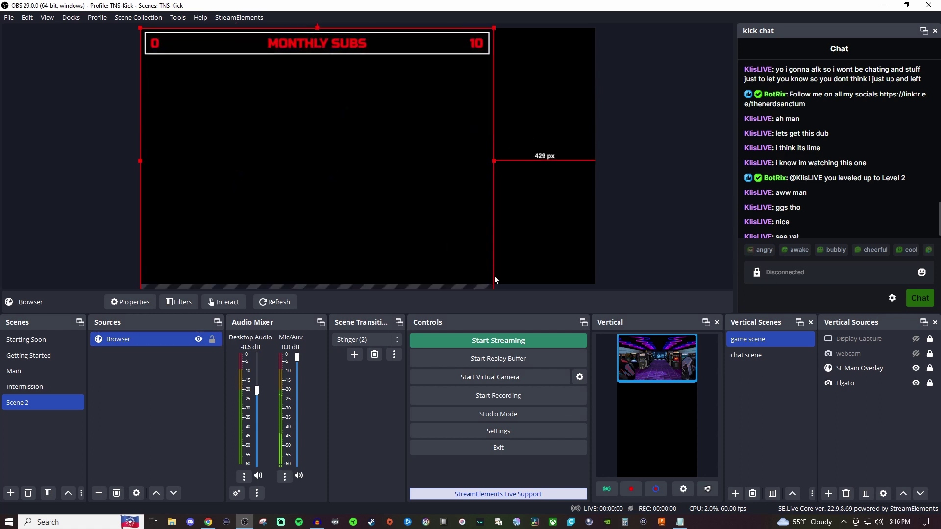
pyautogui.moveTo(367, 49); pyautogui.dragTo(405, 132)
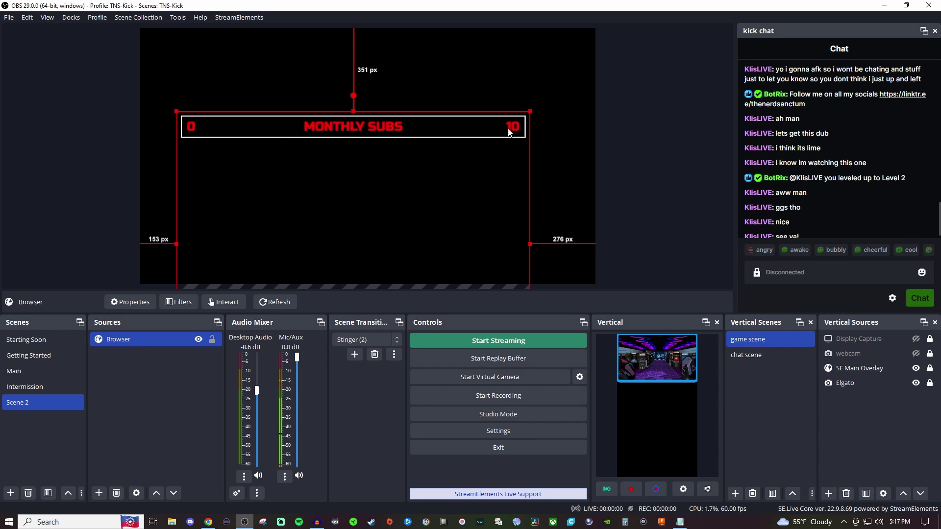
# - Set Initial amount to 10 and Quantity (Goal) to 20, then copy the updated widget link
pyautogui.click(209, 522)
pyautogui.moveTo(318, 392); pyautogui.dragTo(225, 392)
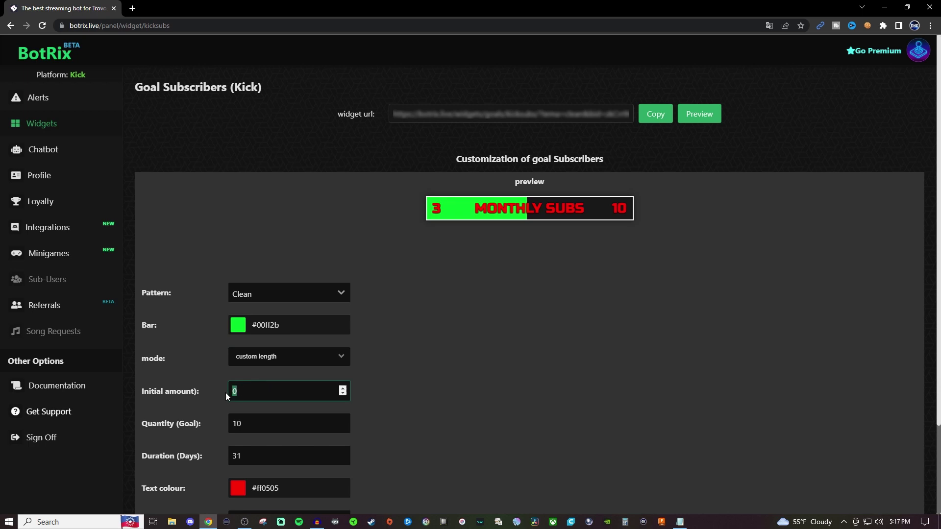
pyautogui.write('10')
pyautogui.moveTo(268, 428); pyautogui.dragTo(201, 420)
pyautogui.write('20')
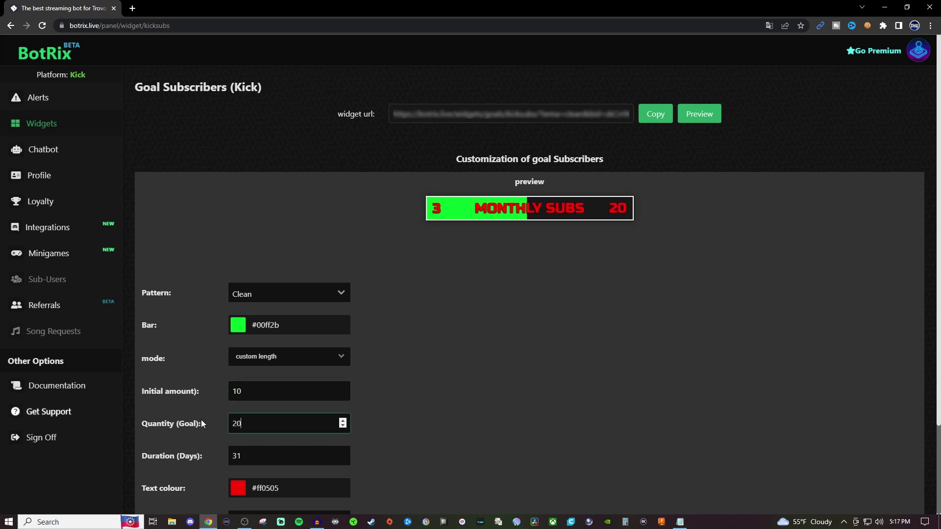
pyautogui.click(535, 266)
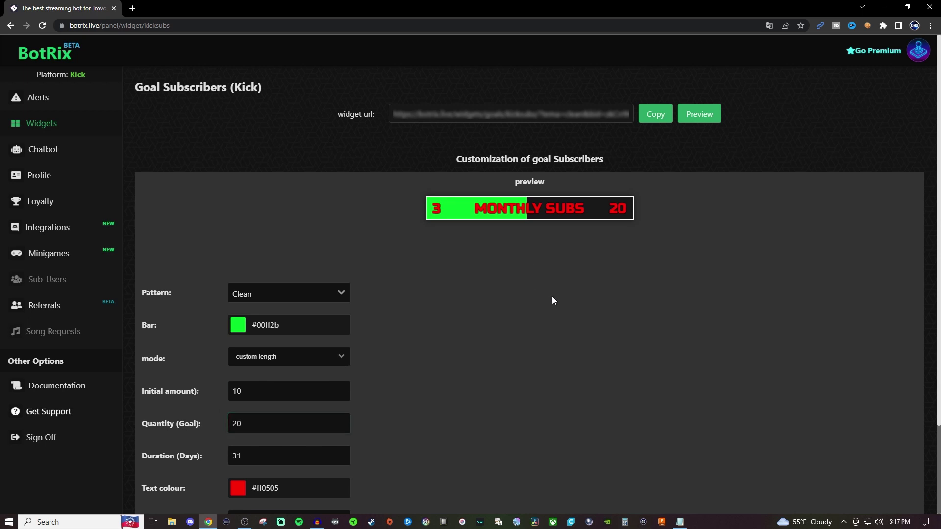
pyautogui.scroll(-2, 672, 281)
pyautogui.scroll(3, 626, 272)
pyautogui.click(659, 122)
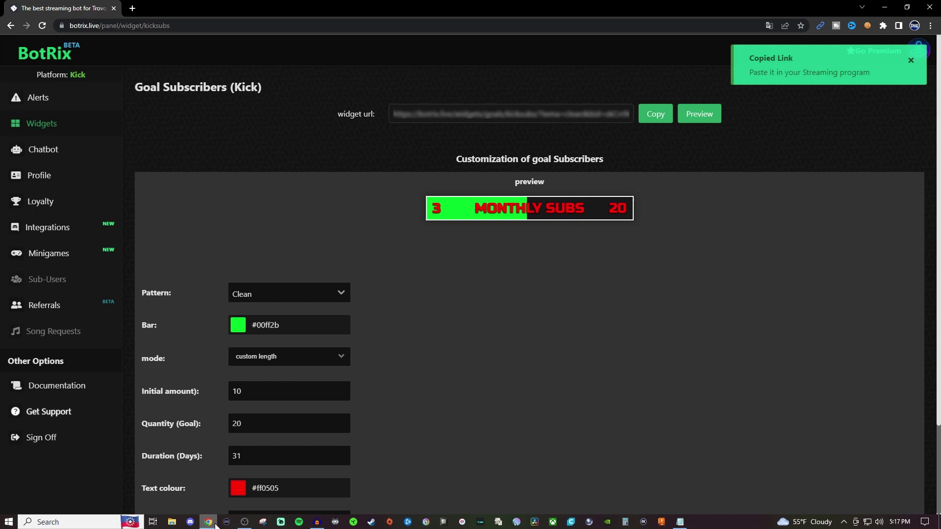
# - Replace the OBS Browser source URL with the new widget link so the bar reads 10 of 20
pyautogui.click(245, 523)
pyautogui.doubleClick(160, 343)
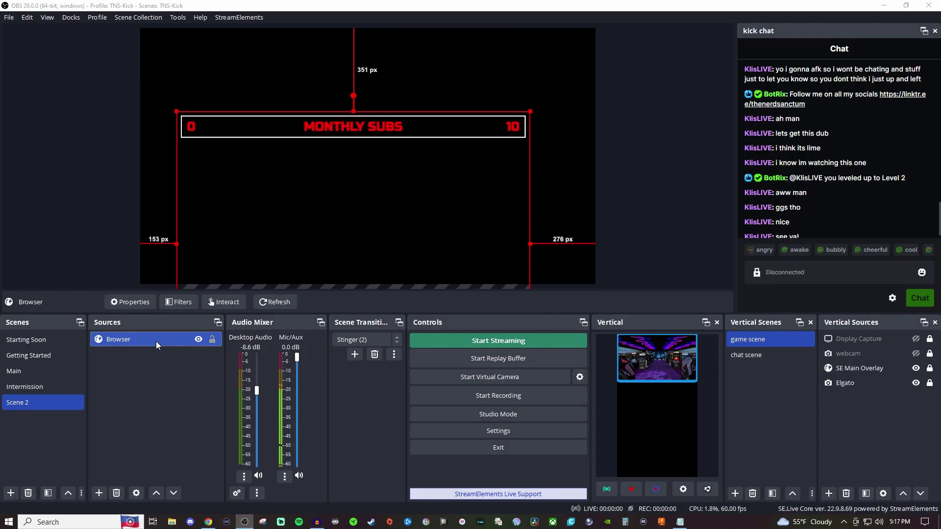
pyautogui.click(383, 279)
pyautogui.hotkey('ctrl', 'a')
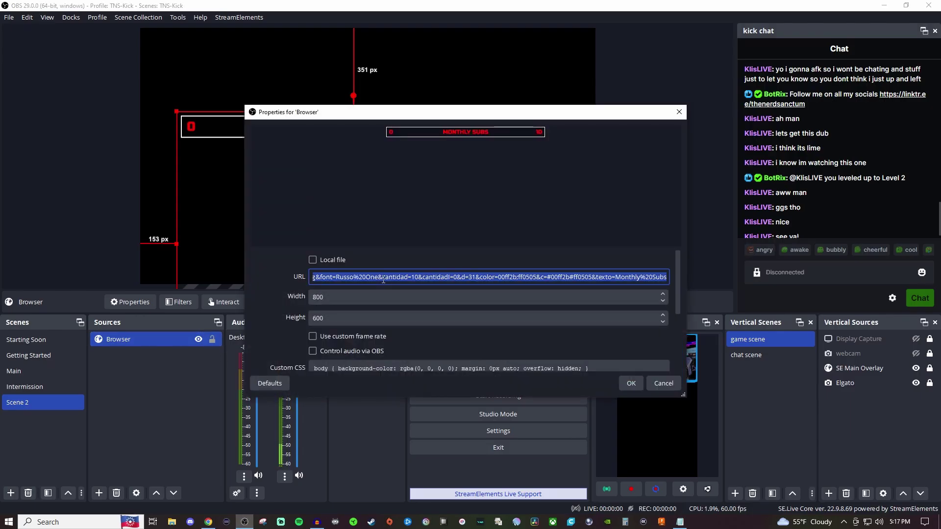
pyautogui.hotkey('ctrl', 'v')
pyautogui.click(637, 384)
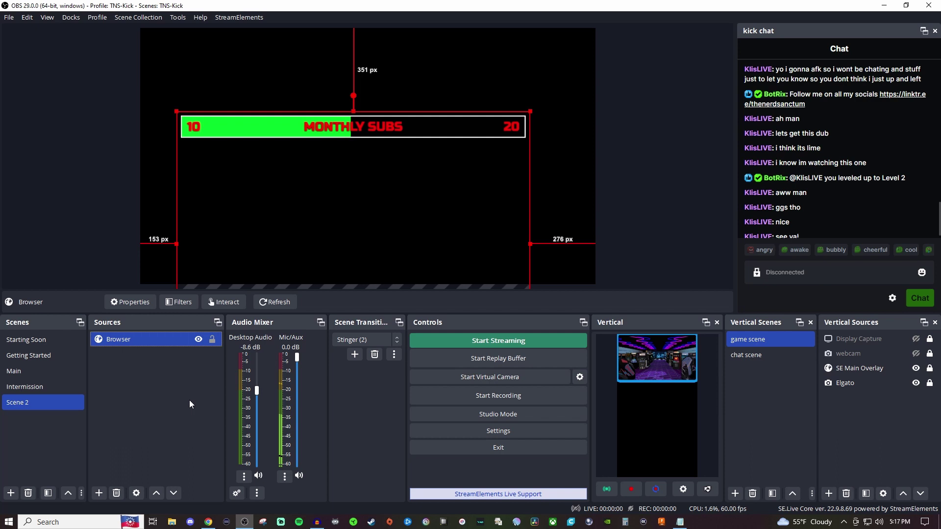
pyautogui.click(157, 394)
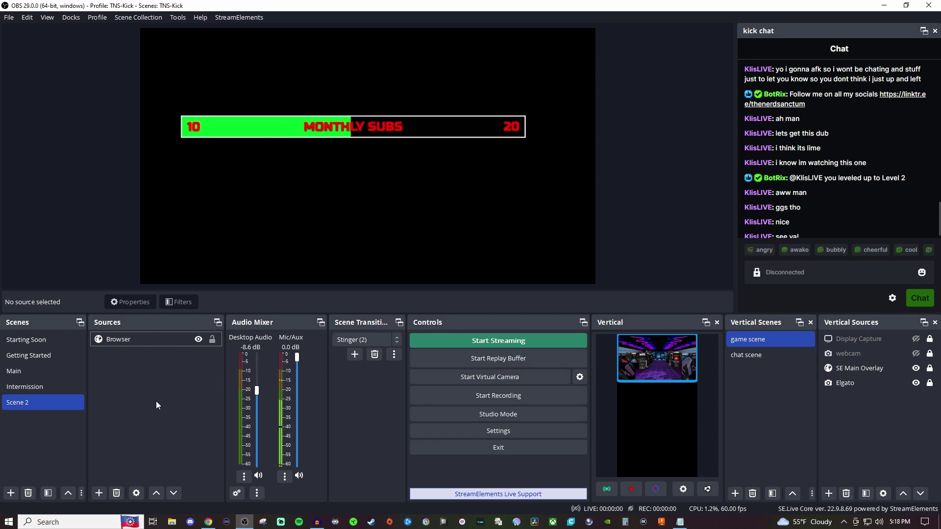
# - Switch the BotRix goal mode to total subscribers
pyautogui.click(208, 522)
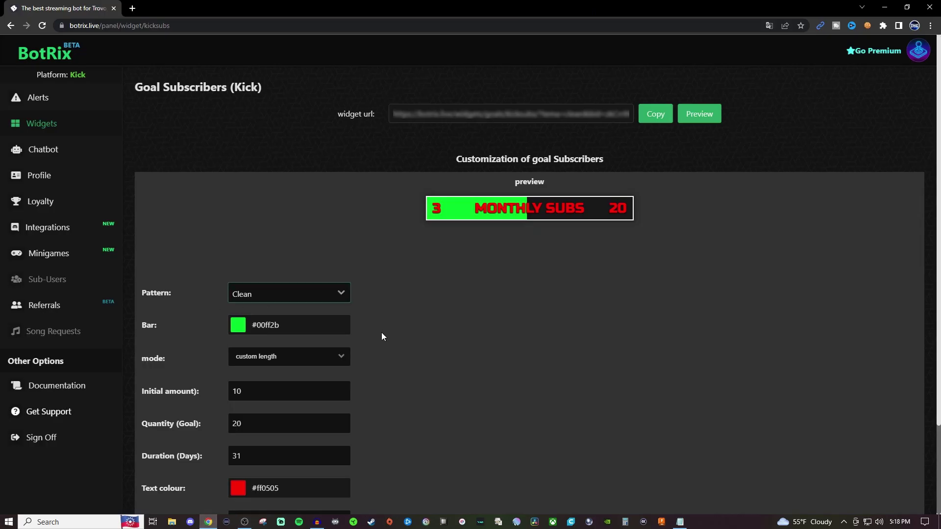
pyautogui.scroll(-1, 381, 332)
pyautogui.click(317, 311)
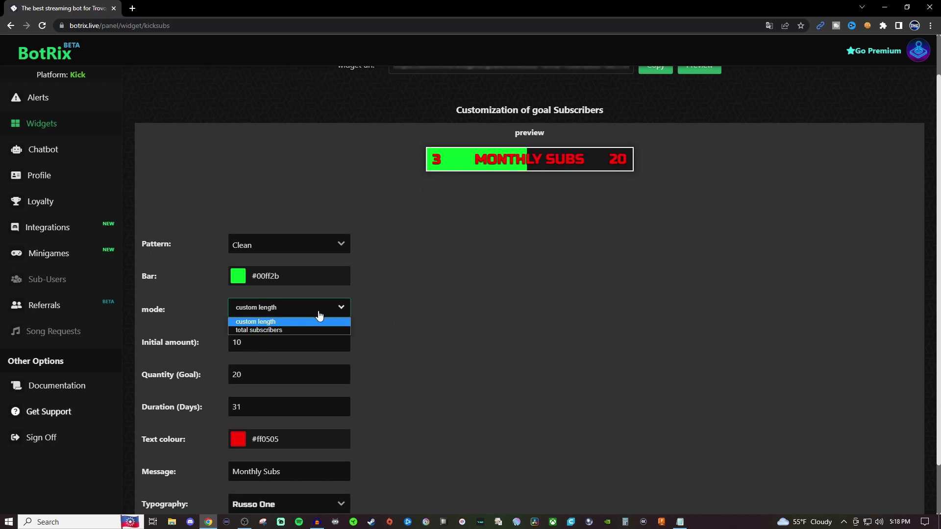
pyautogui.click(264, 331)
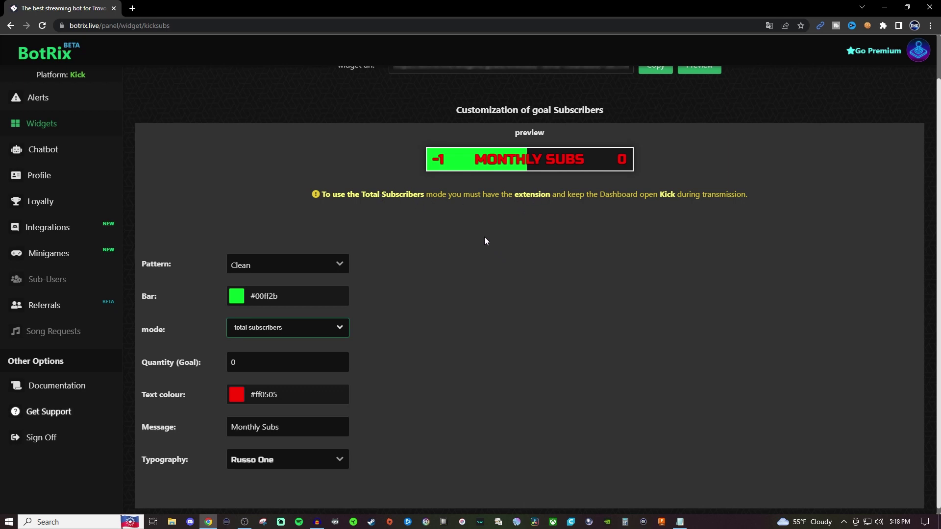
# - Set the goal mode back to custom length
pyautogui.scroll(1, 483, 238)
pyautogui.scroll(-1, 451, 249)
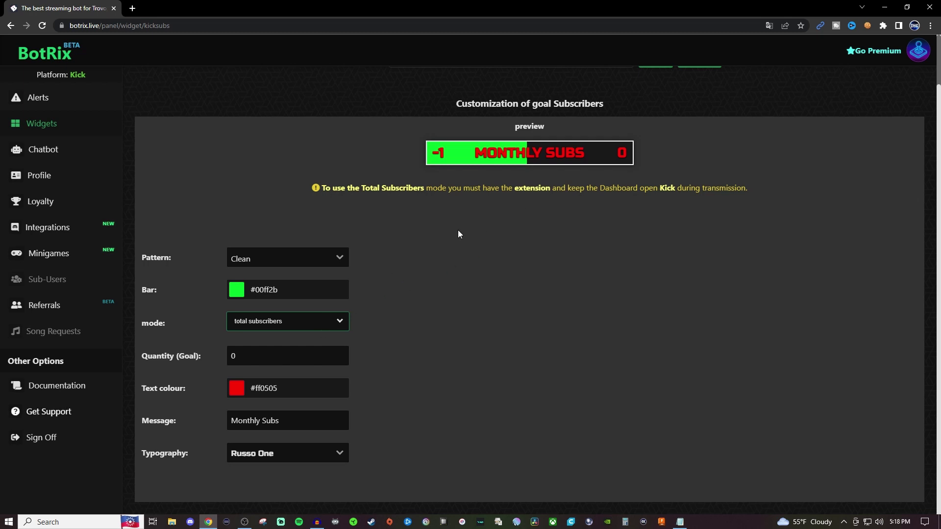
pyautogui.click(294, 321)
pyautogui.click(294, 335)
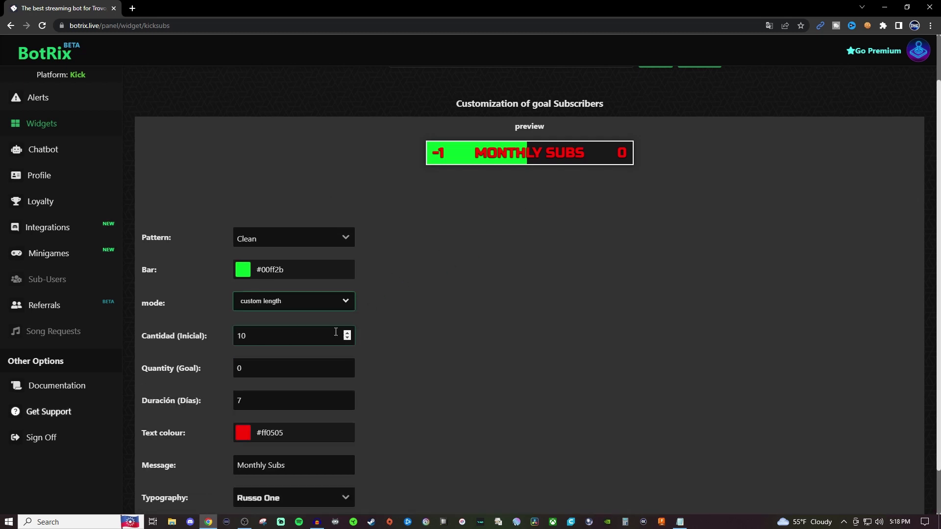
pyautogui.click(395, 264)
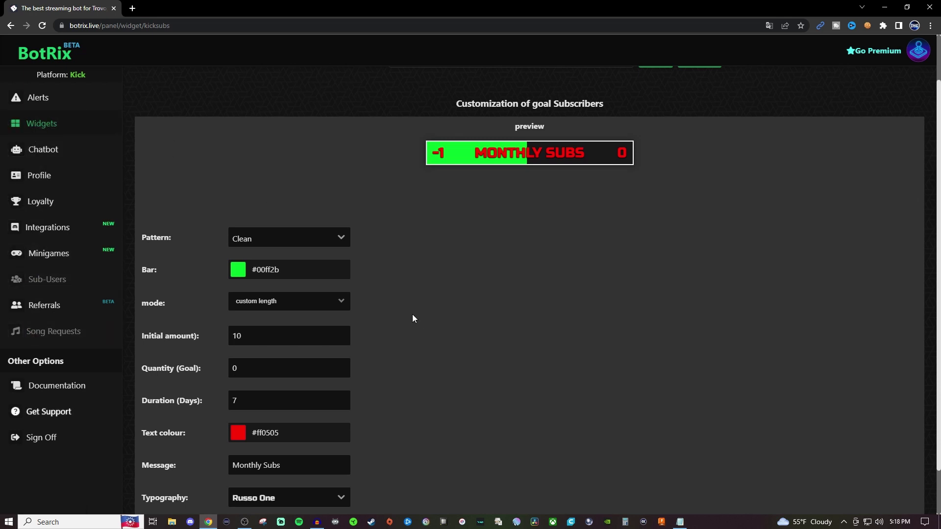
pyautogui.hotkey('alt', 'Tab')
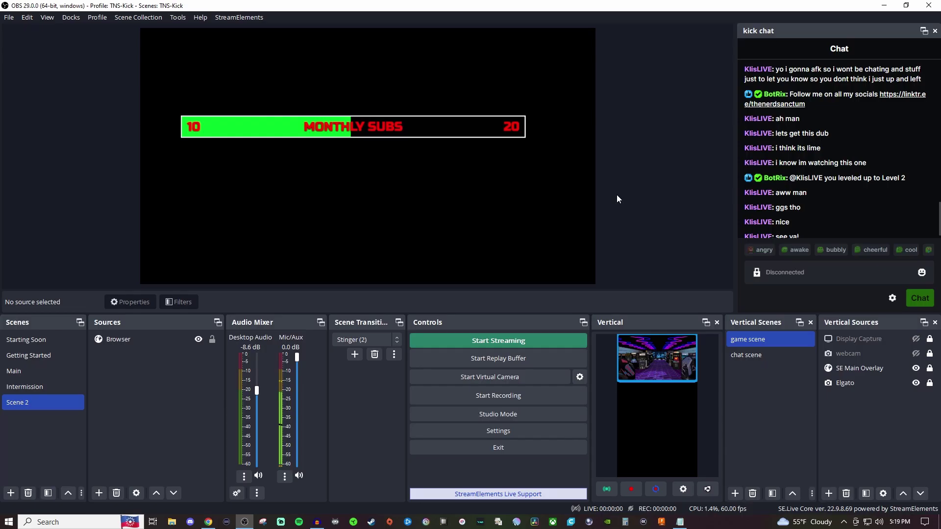